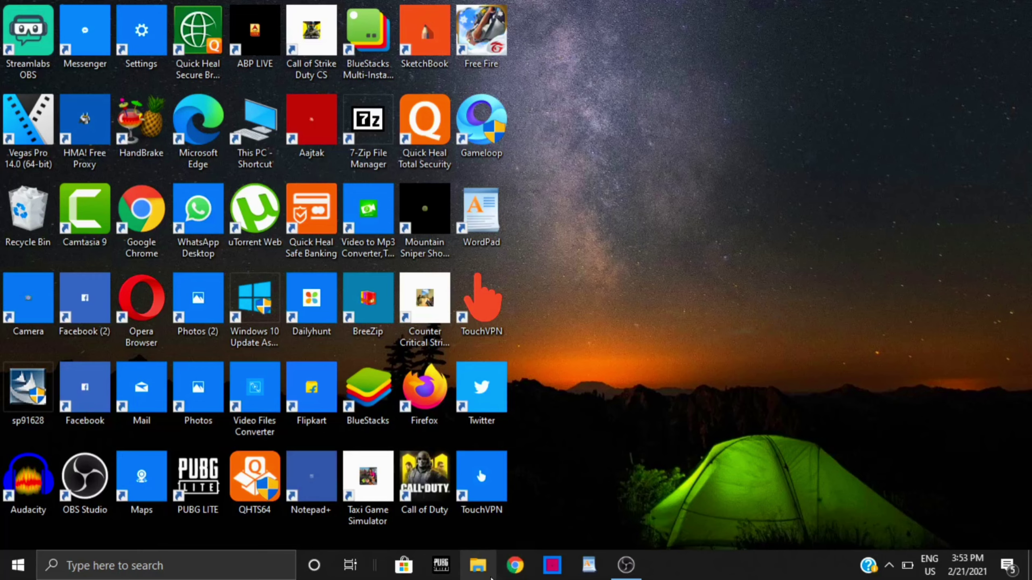
Check the drives listed in This PC, including USB Drive (G:), and minimize File Explorer.
left_click(486, 576)
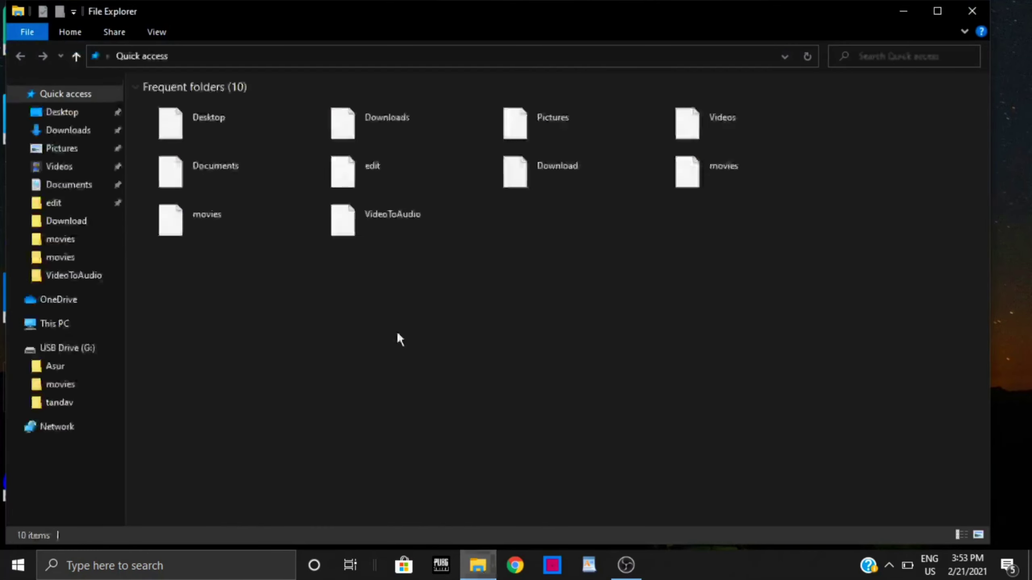
left_click(81, 323)
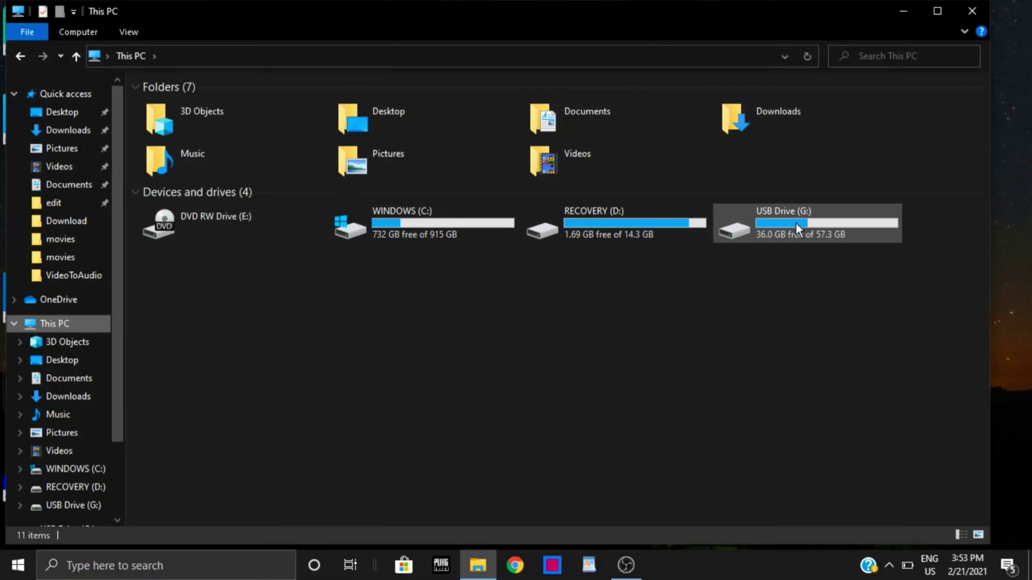
left_click(906, 9)
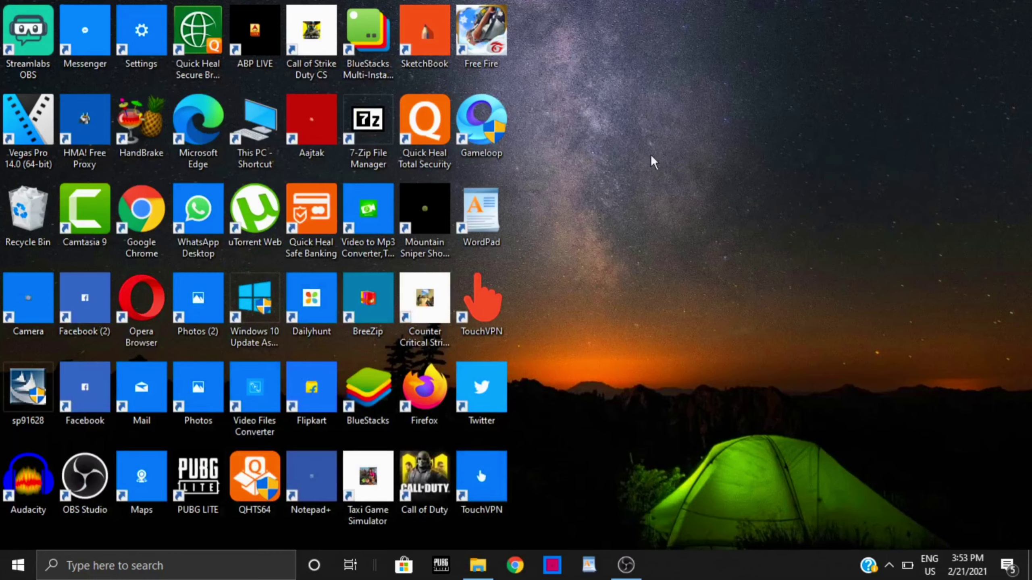
Refresh the desktop and open Disk Management in Computer Management.
right_click(639, 147)
left_click(681, 195)
left_click(244, 167)
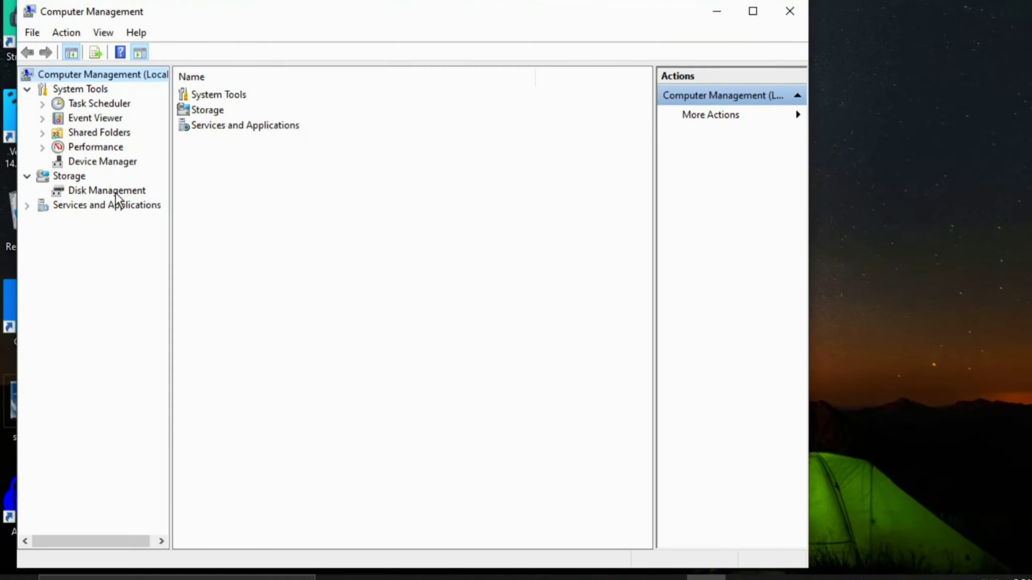
left_click(205, 209)
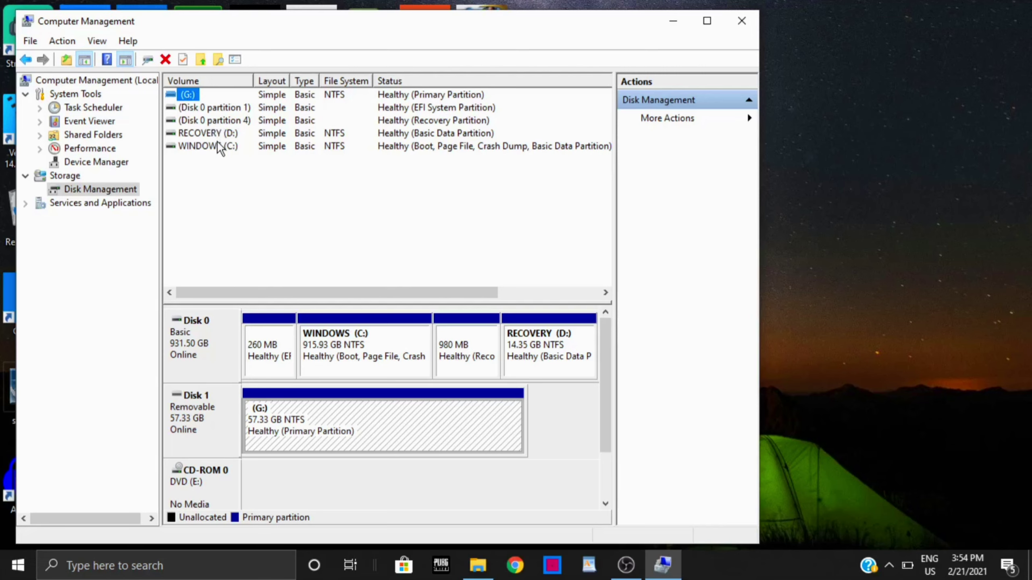
Shrink the G: volume on the removable disk by 2000 MB.
right_click(196, 96)
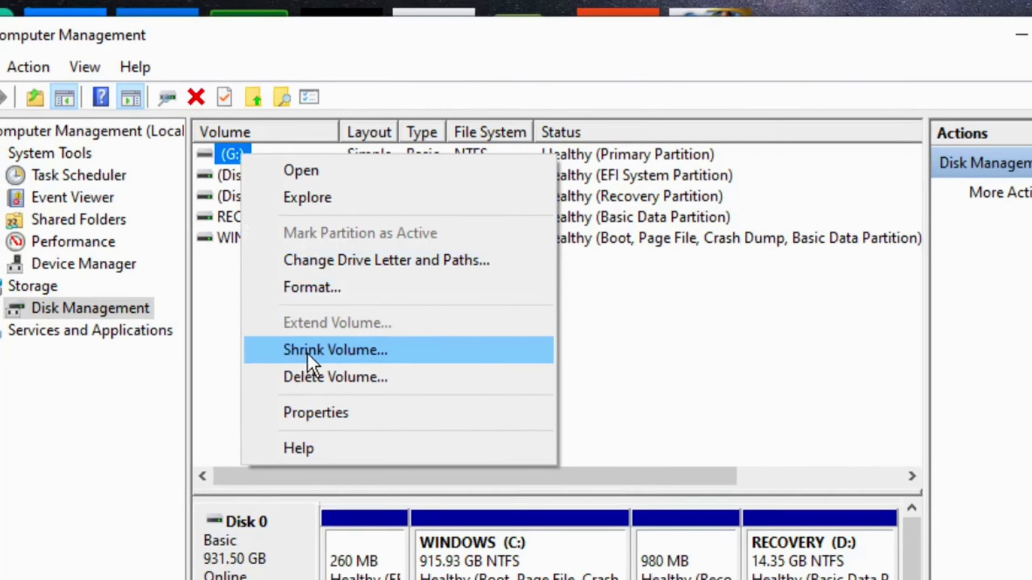
left_click(319, 374)
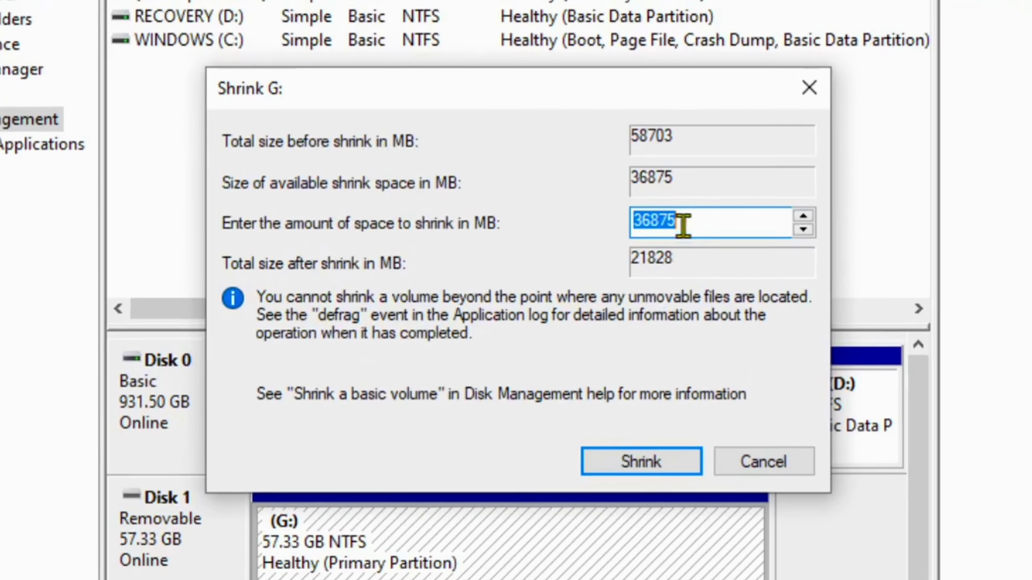
left_click(470, 243)
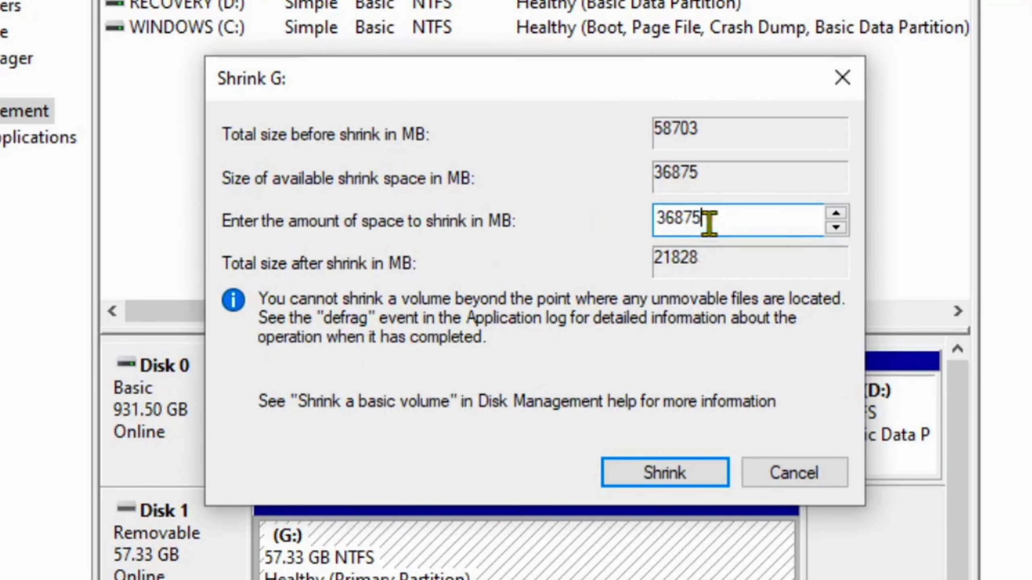
key("BackSpace")
key("BackSpace")
key("BackSpace")
key("BackSpace")
key("BackSpace")
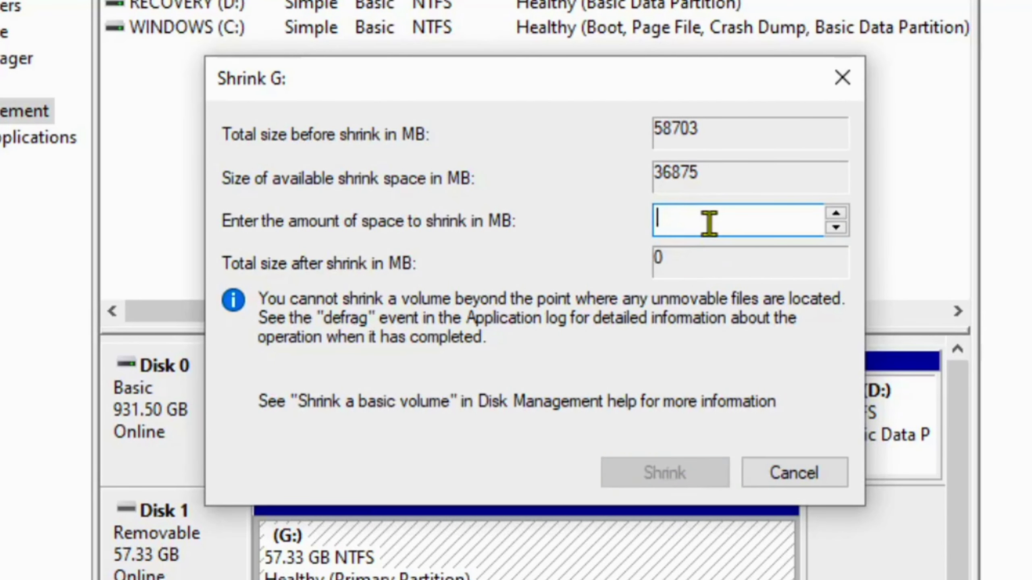
type("2000")
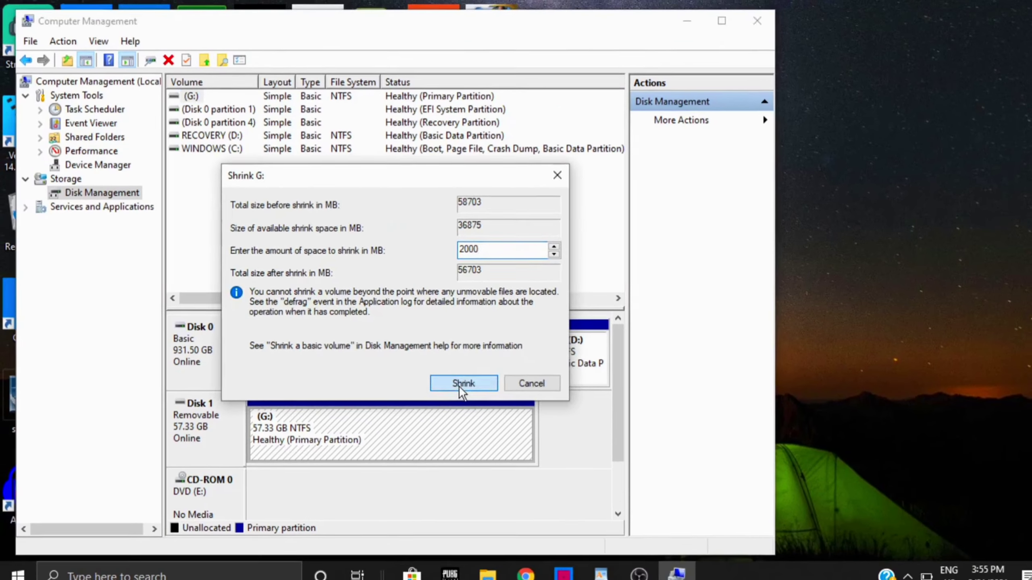
left_click(654, 473)
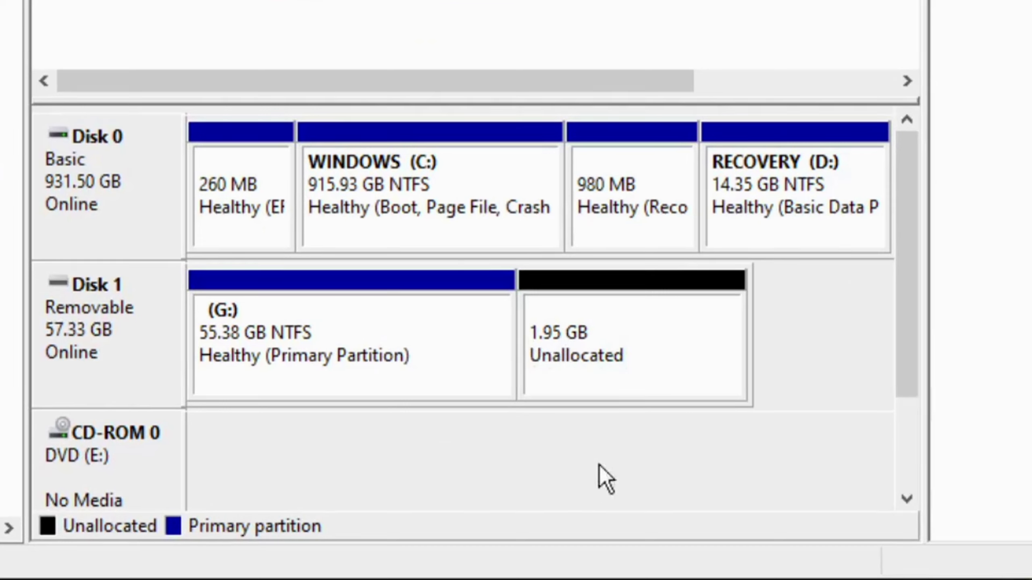
Start a new simple volume in the unallocated space on Disk 1, with a size of 1999 MB.
right_click(636, 336)
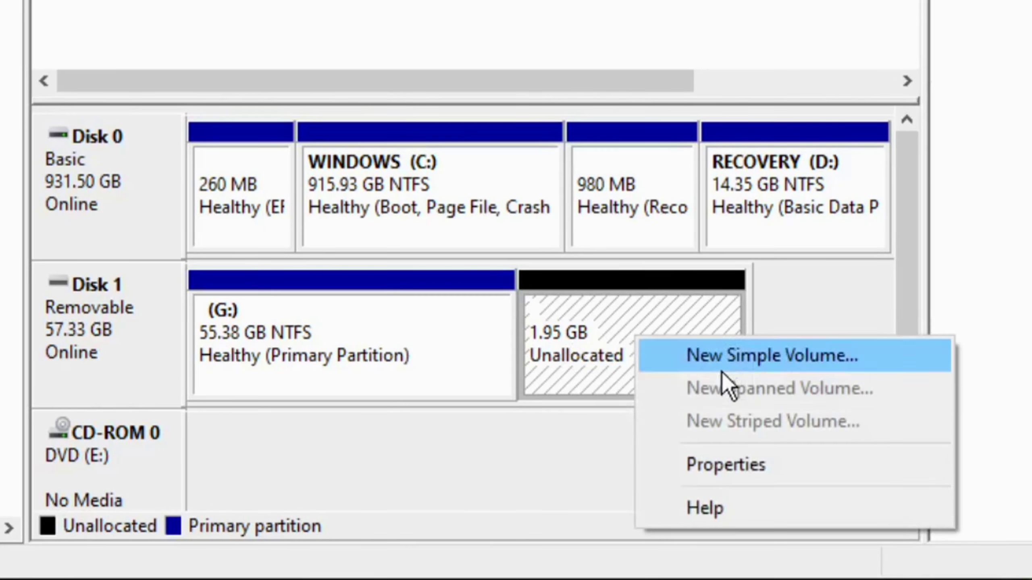
left_click(735, 365)
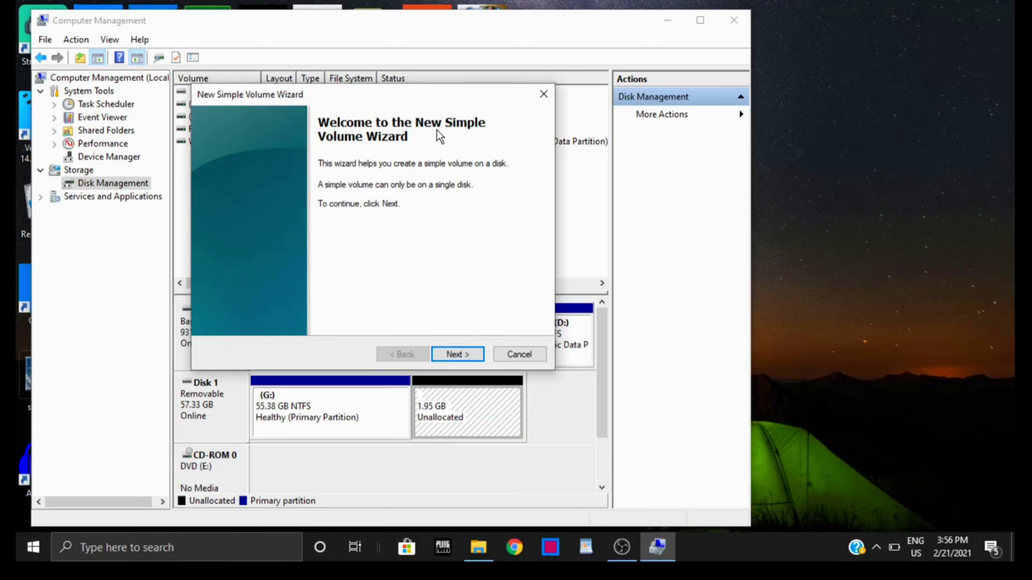
left_click(450, 351)
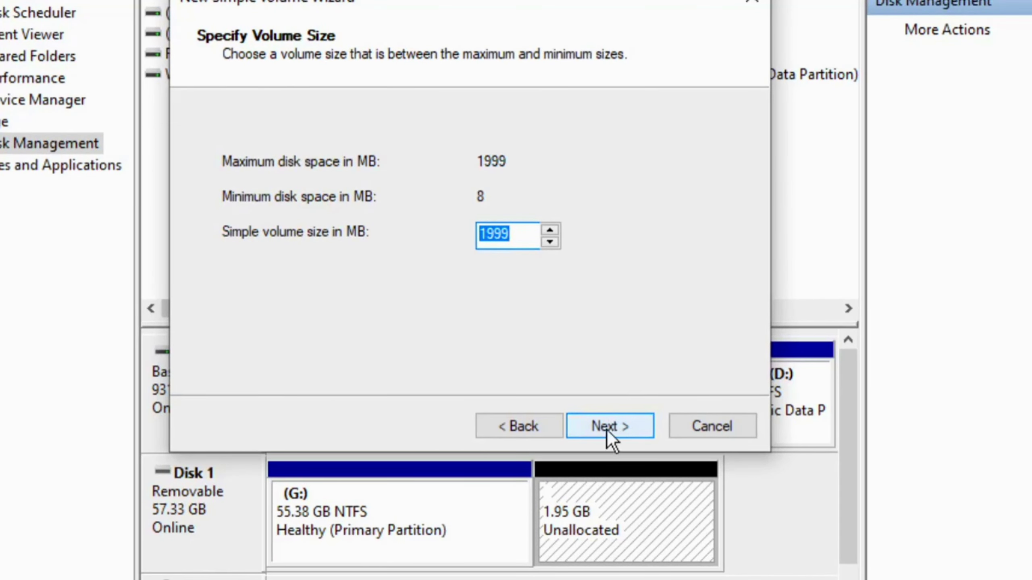
left_click(607, 430)
Assign drive letter S to the new volume and create it with a quick NTFS format, labelled New Volume.
key("alt+Down")
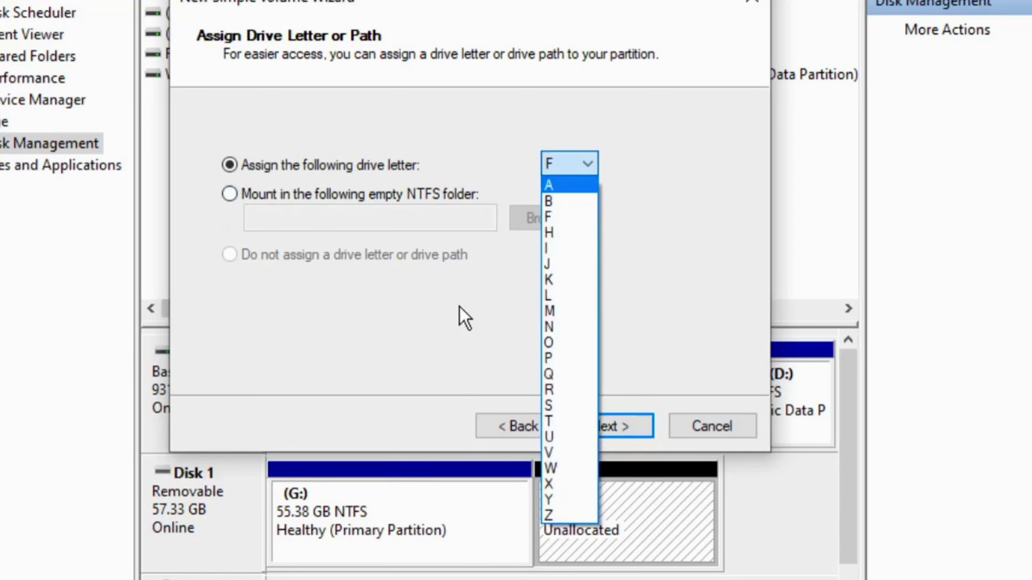
key("Escape")
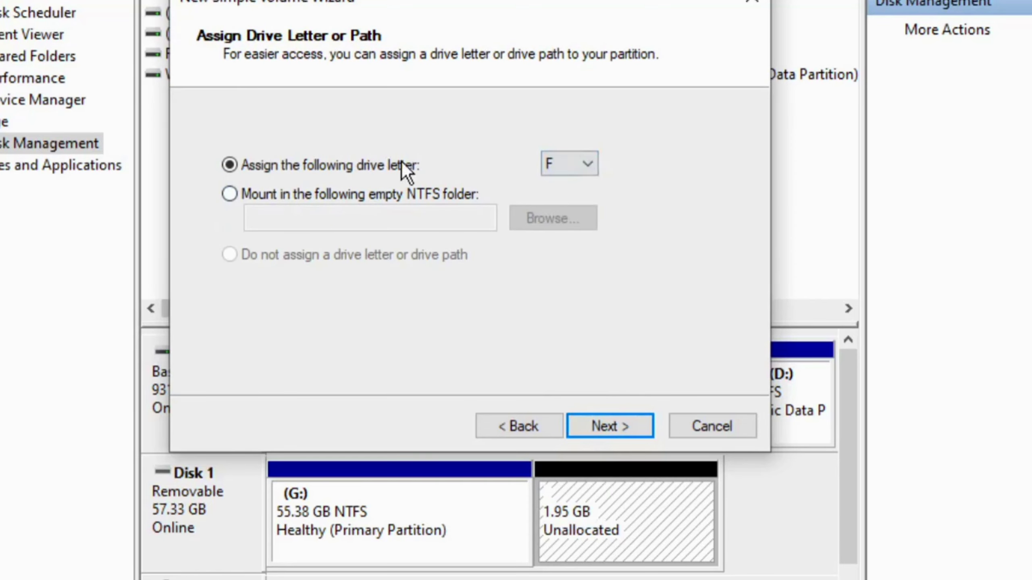
left_click(585, 164)
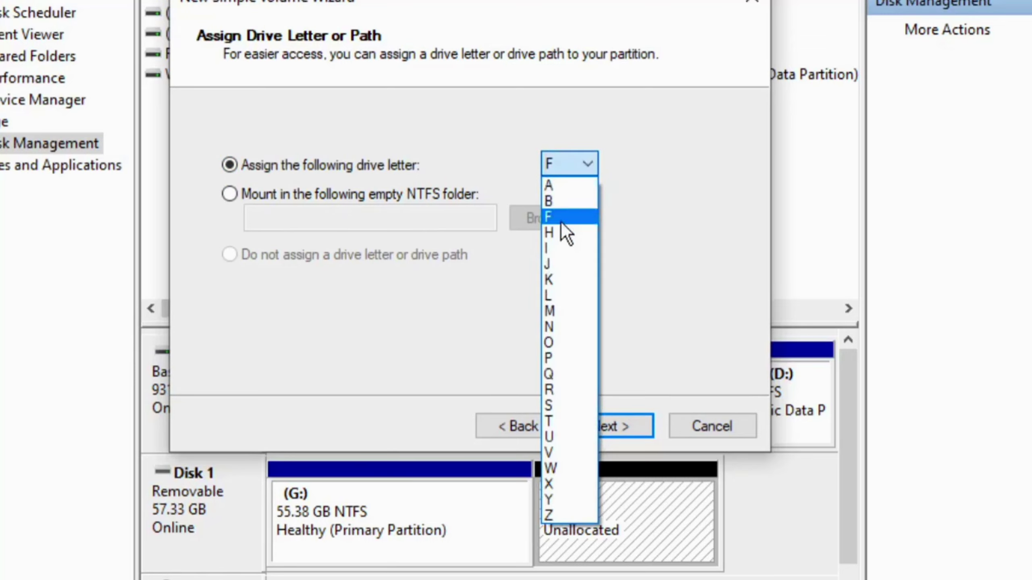
left_click(560, 405)
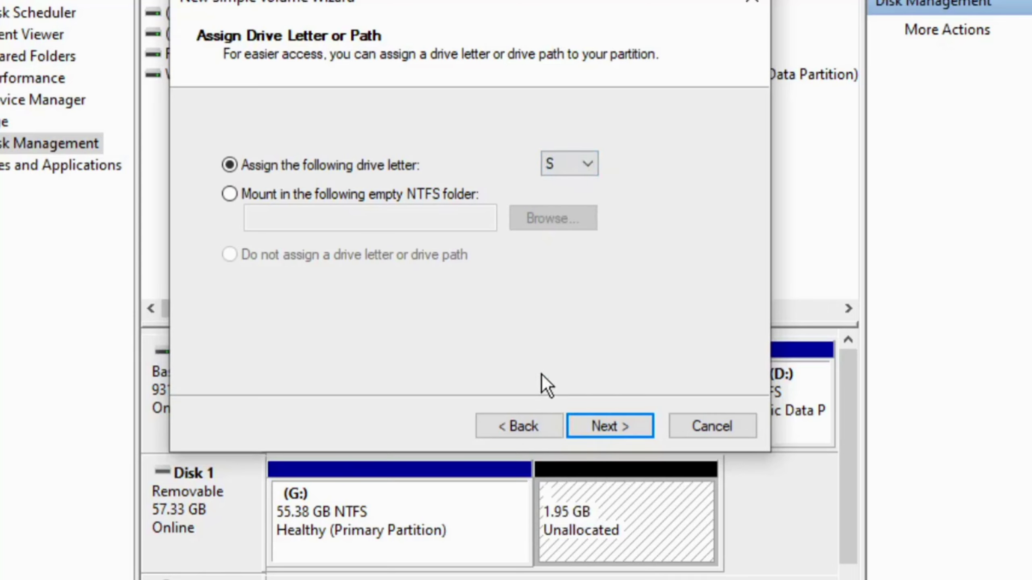
left_click(607, 434)
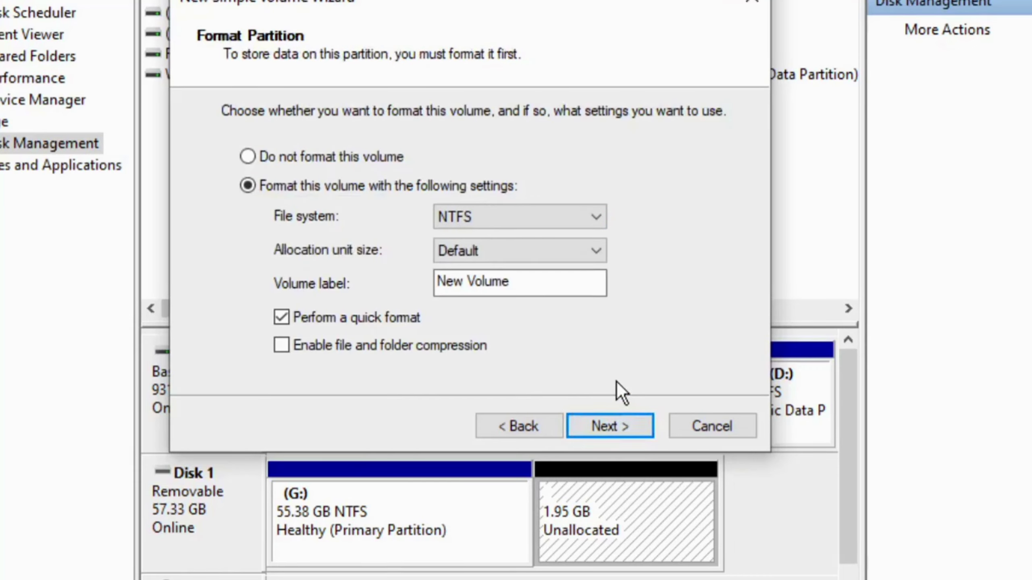
left_click(609, 425)
left_click(609, 426)
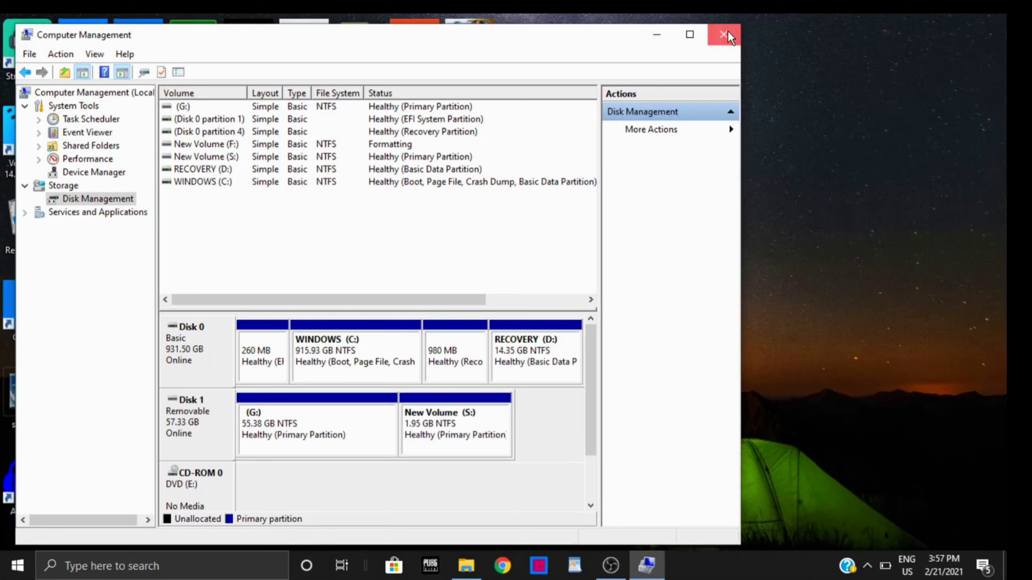
Close Computer Management and refresh the desktop several times.
left_click(723, 35)
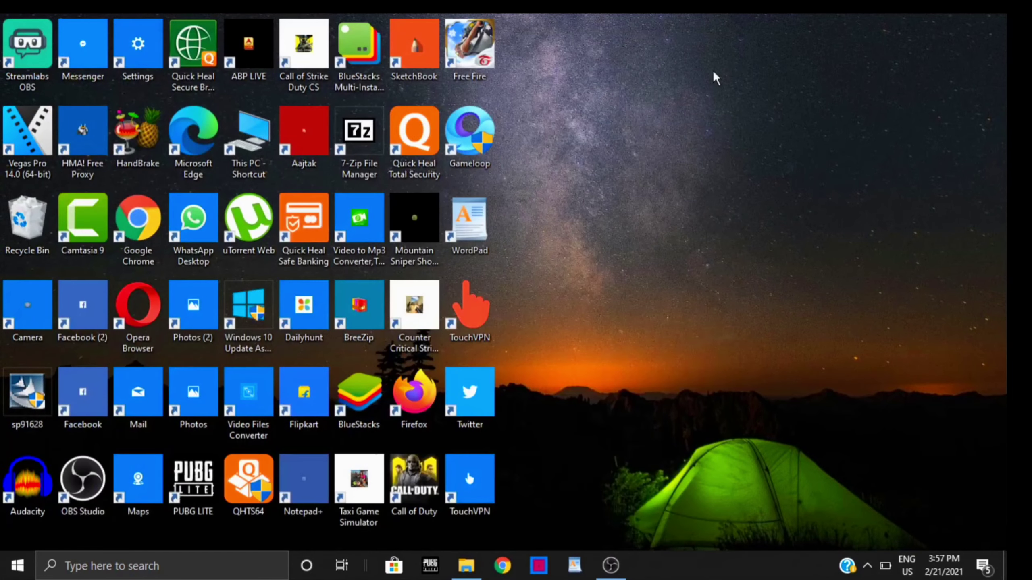
right_click(626, 121)
left_click(645, 164)
right_click(618, 213)
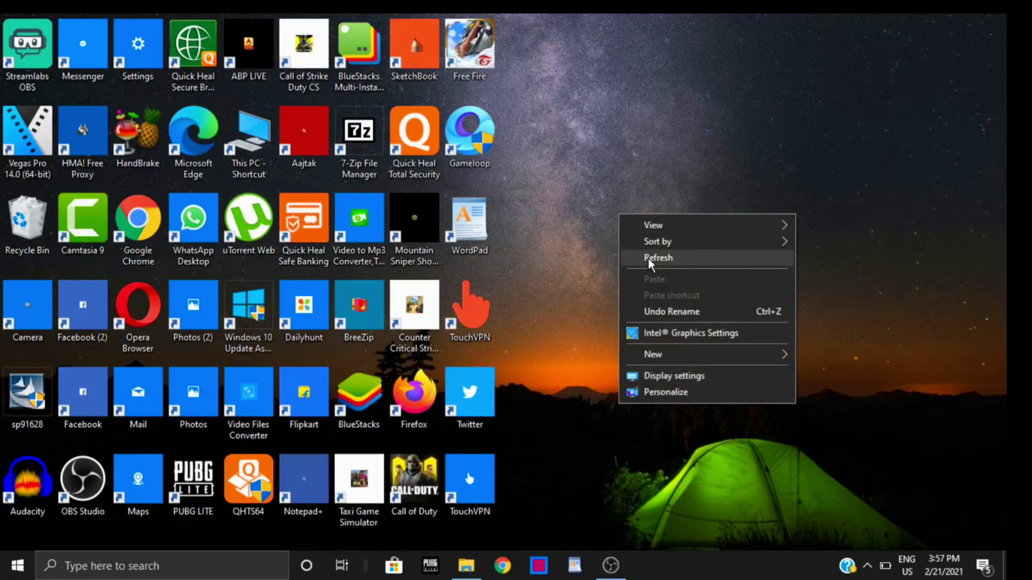
left_click(650, 258)
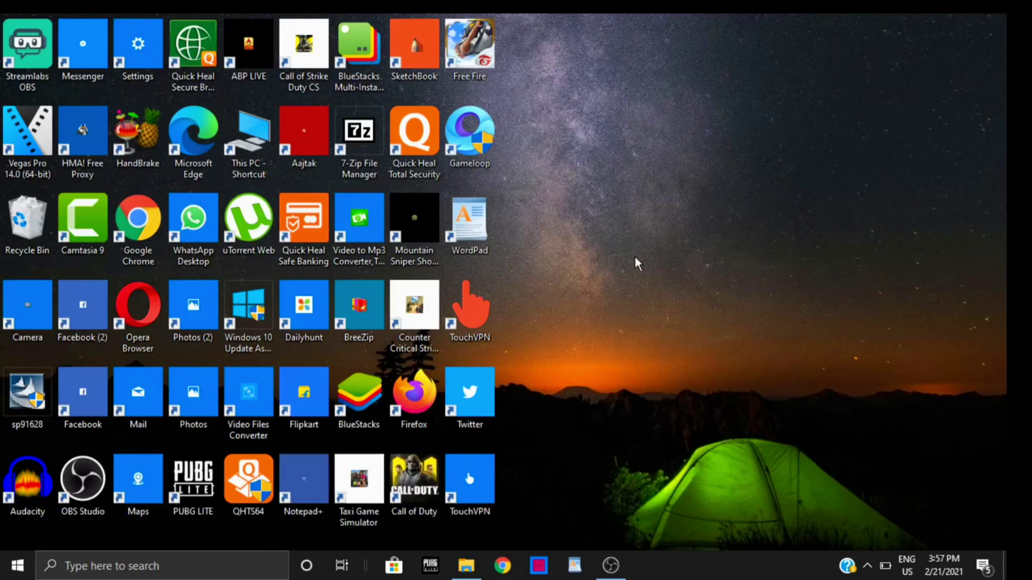
right_click(636, 257)
left_click(648, 297)
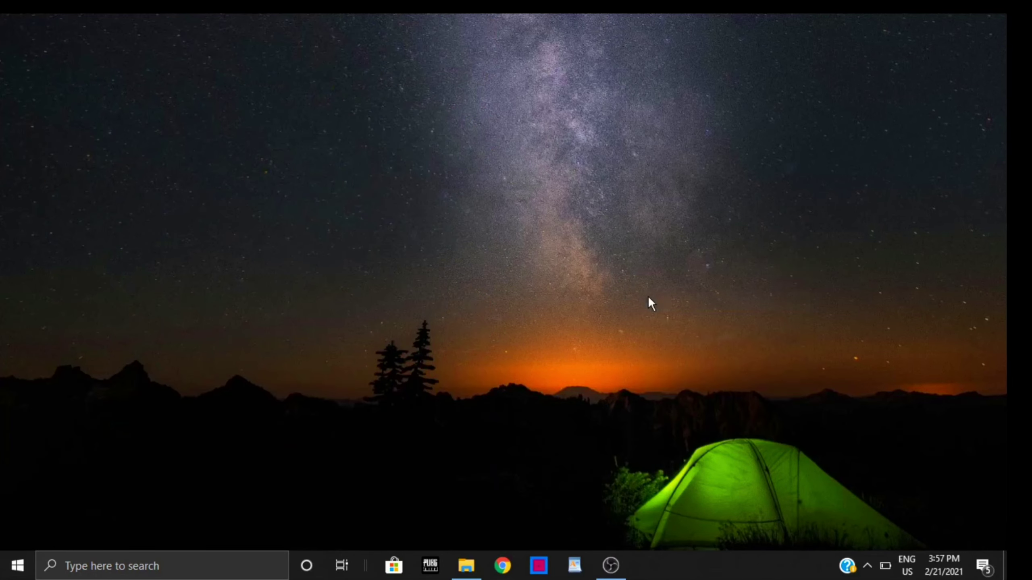
Refresh the drive list in This PC, check the space on New Volume (S:), and open it to view its contents.
left_click(466, 566)
right_click(344, 370)
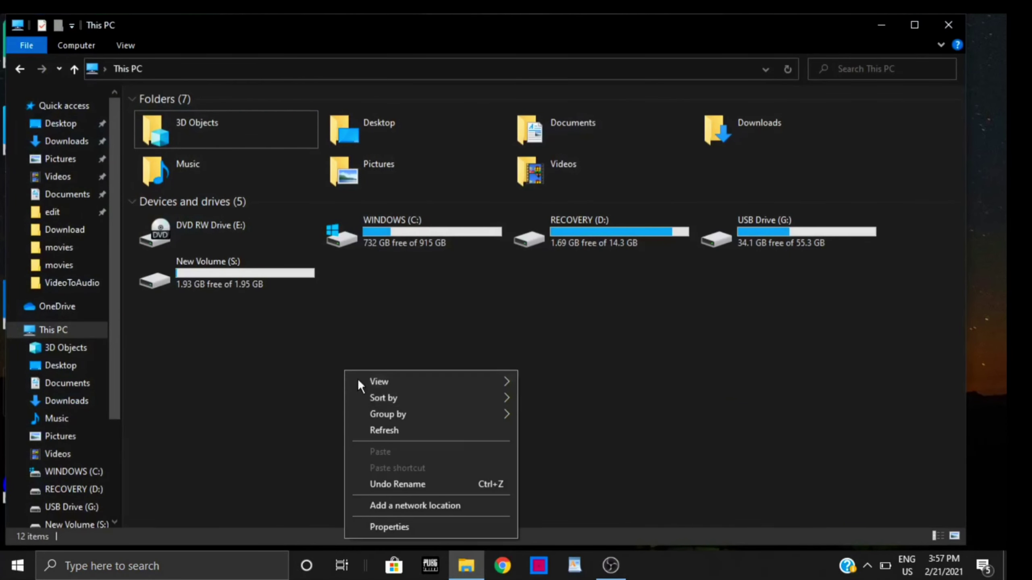
left_click(392, 430)
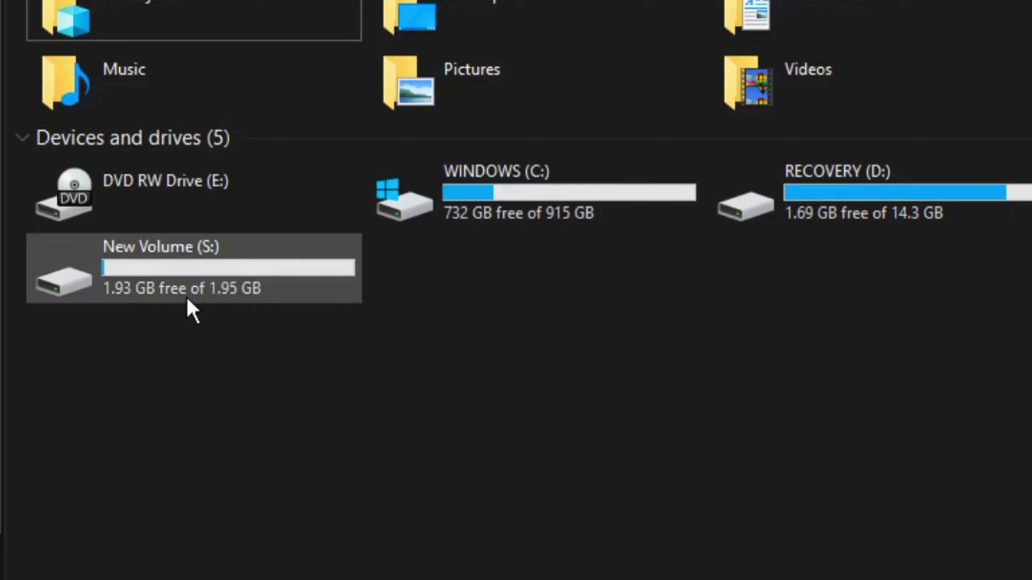
mouse_move(187, 299)
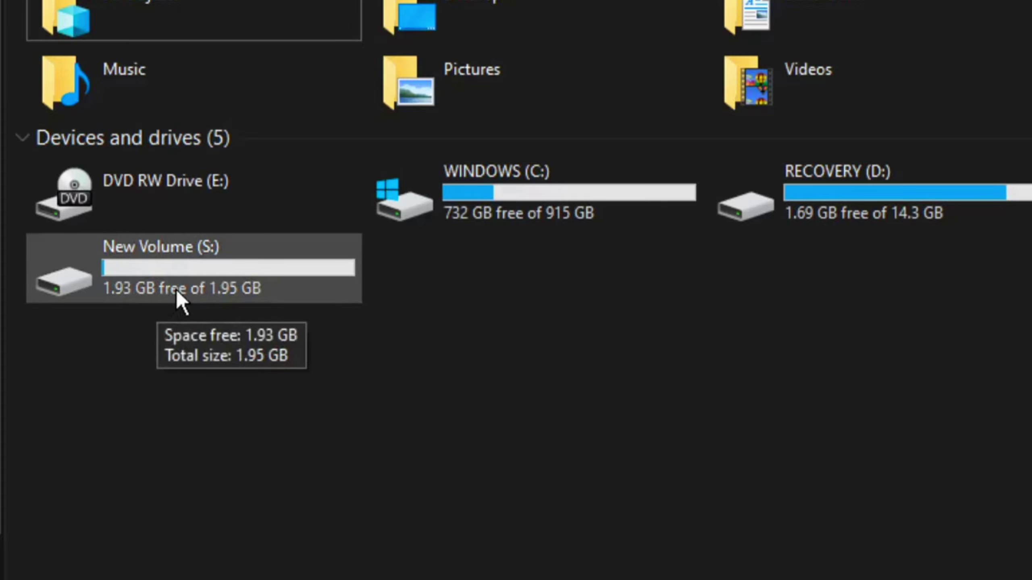
double_click(176, 288)
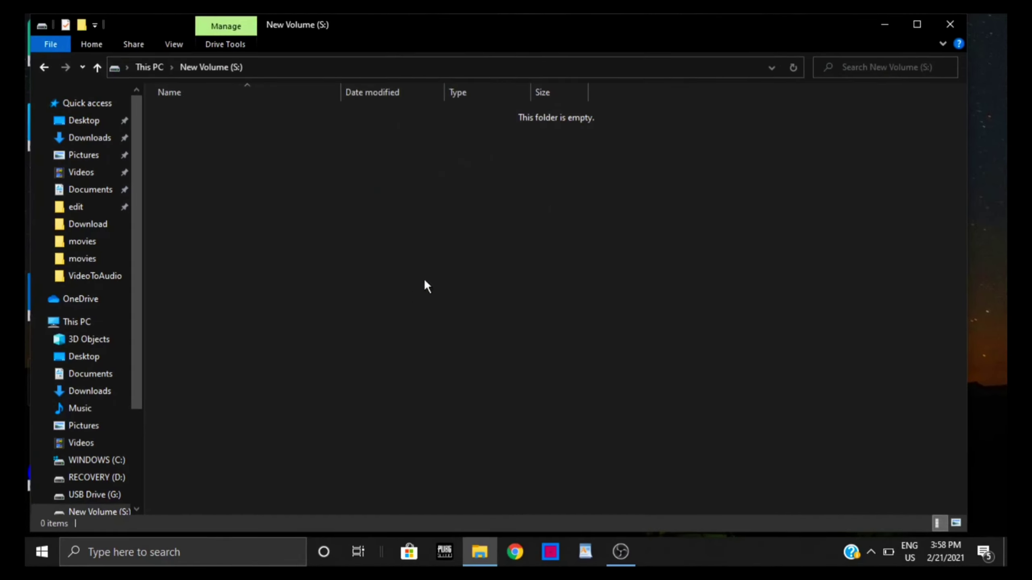
right_click(395, 199)
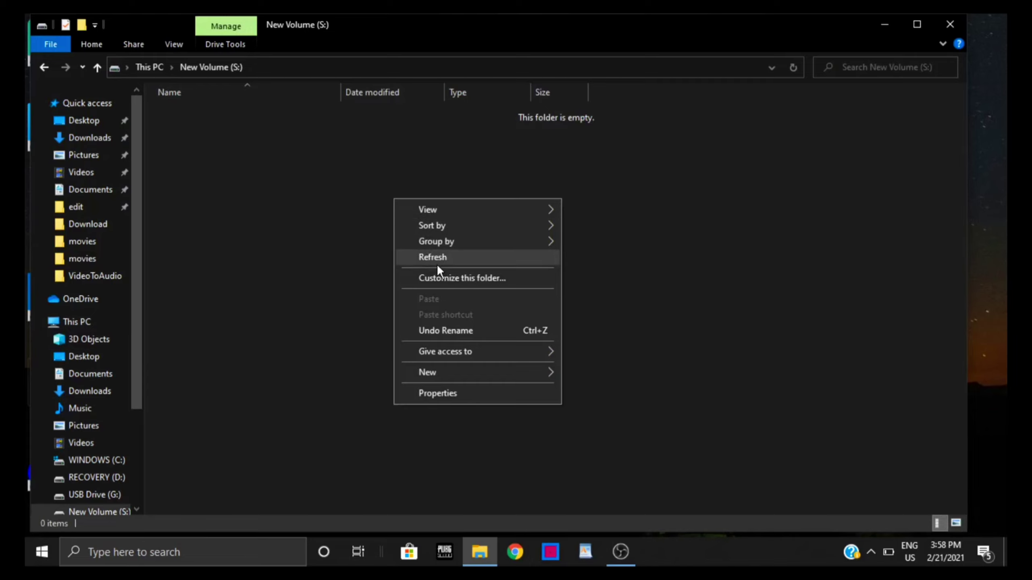
left_click(279, 322)
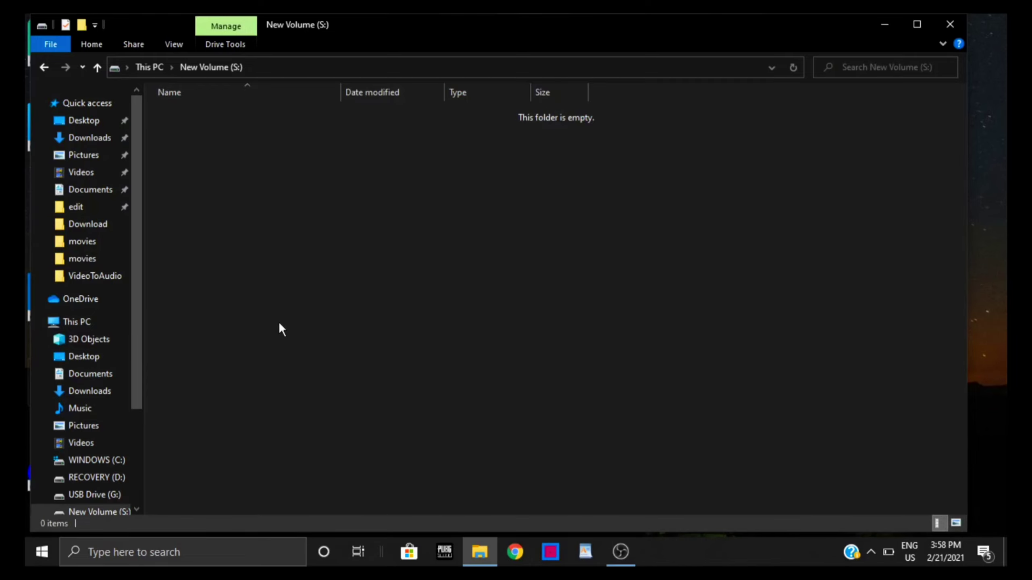